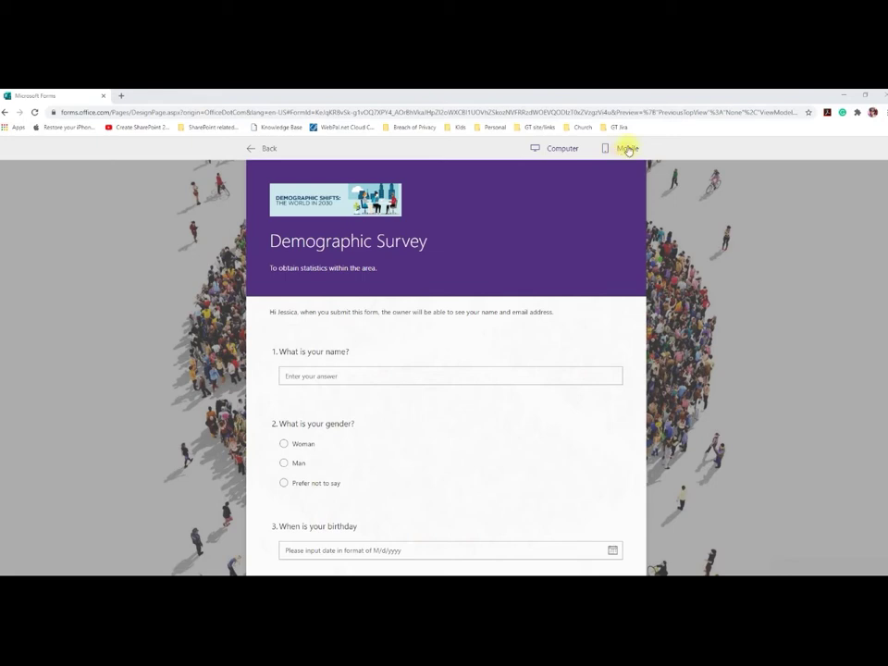
# Preview the Demographic Survey in the mobile and computer layouts and return to the form editor
pyautogui.click(626, 149)
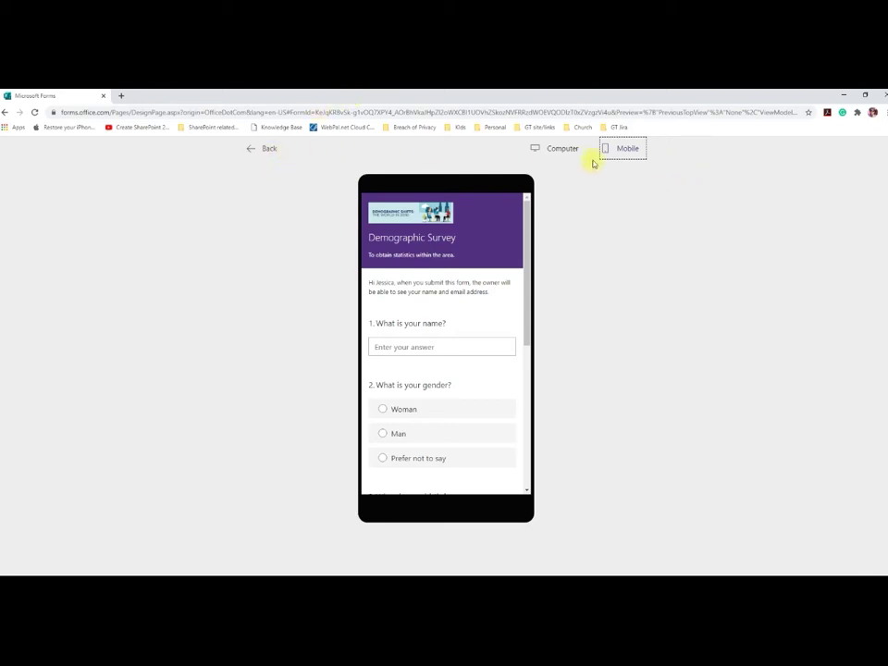
pyautogui.click(564, 148)
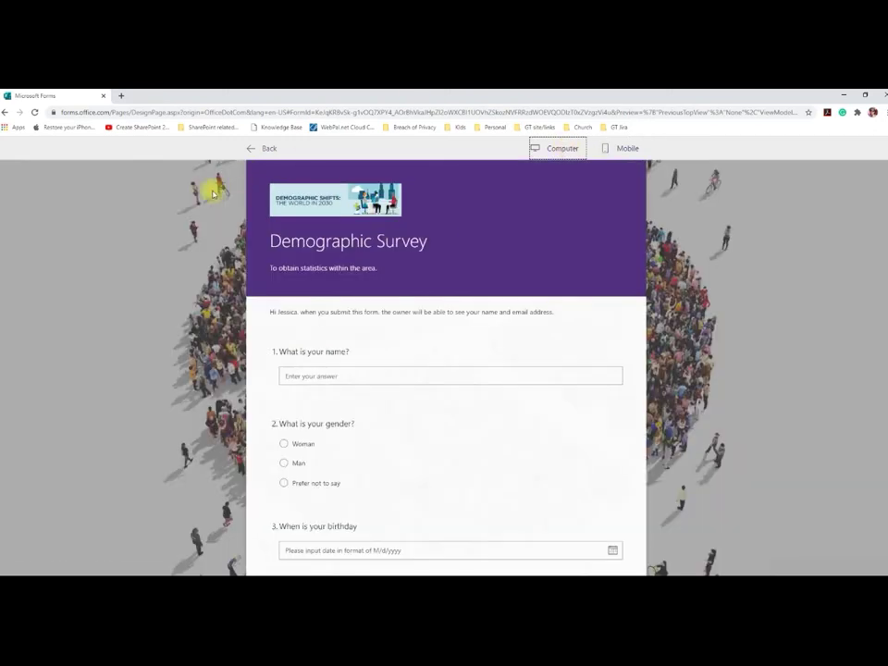
pyautogui.click(265, 150)
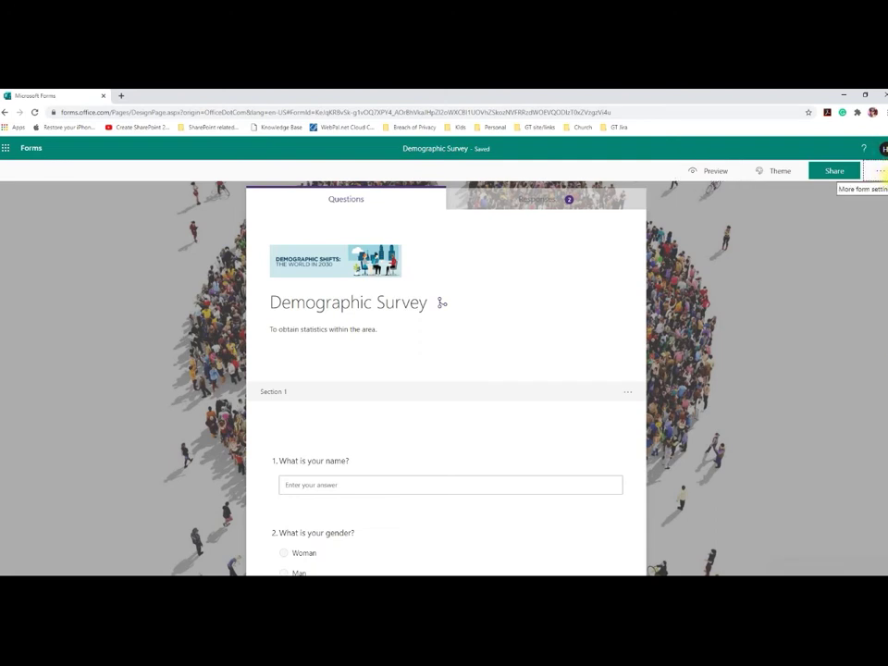
# Look through the survey's questions in Section 1 and Section 2
pyautogui.click(884, 178)
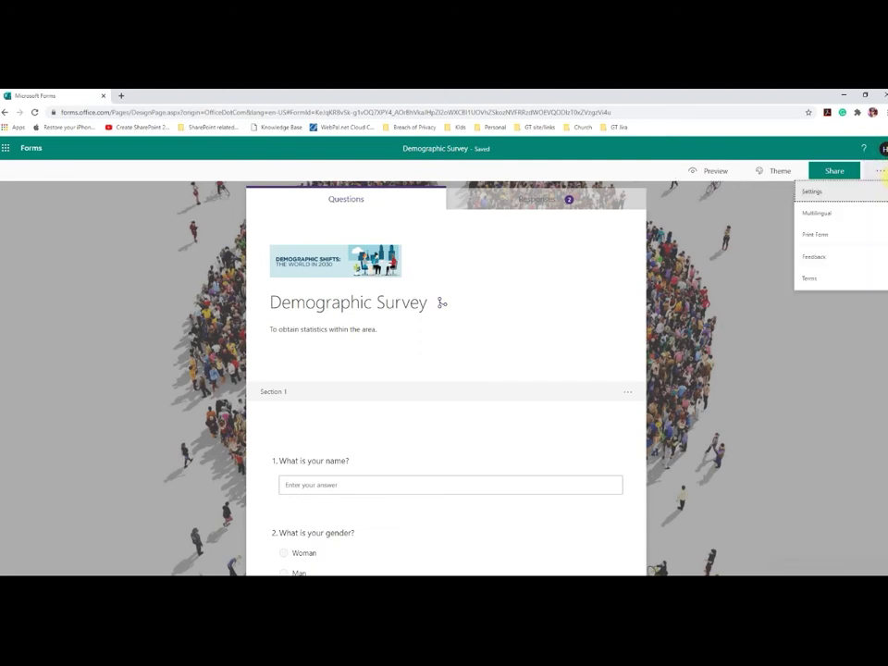
pyautogui.click(811, 416)
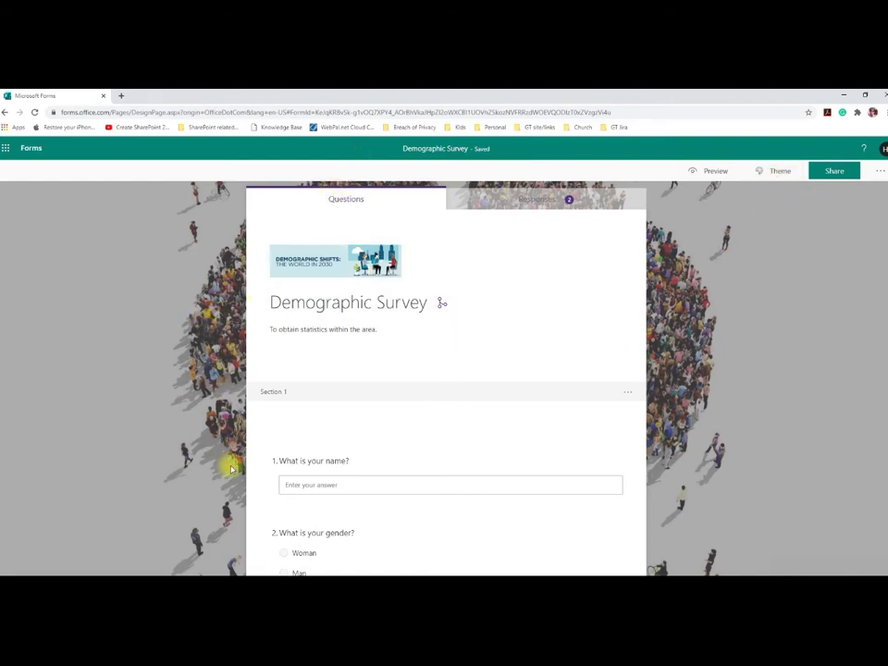
pyautogui.scroll(-5, 232, 468)
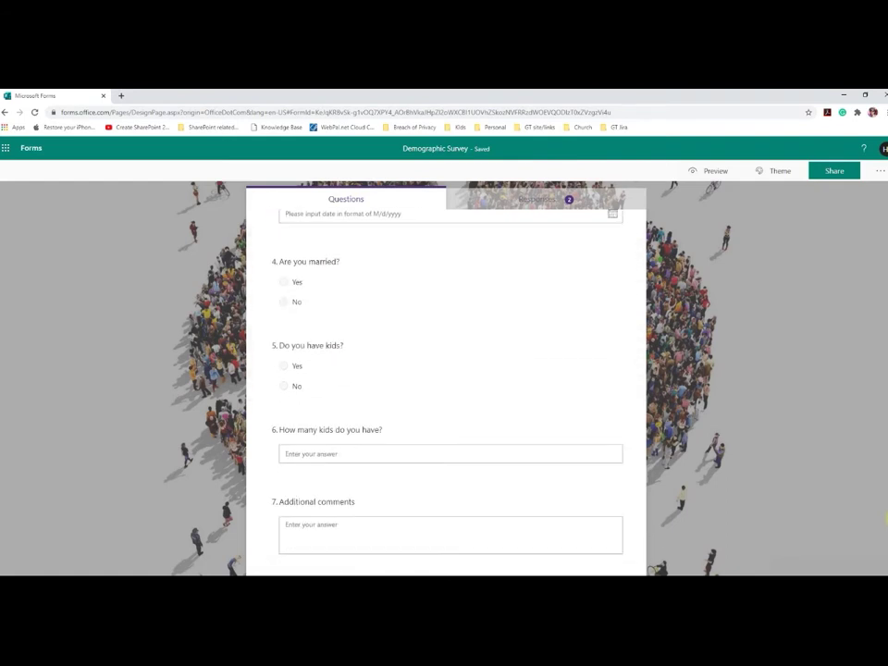
pyautogui.scroll(-4, 879, 491)
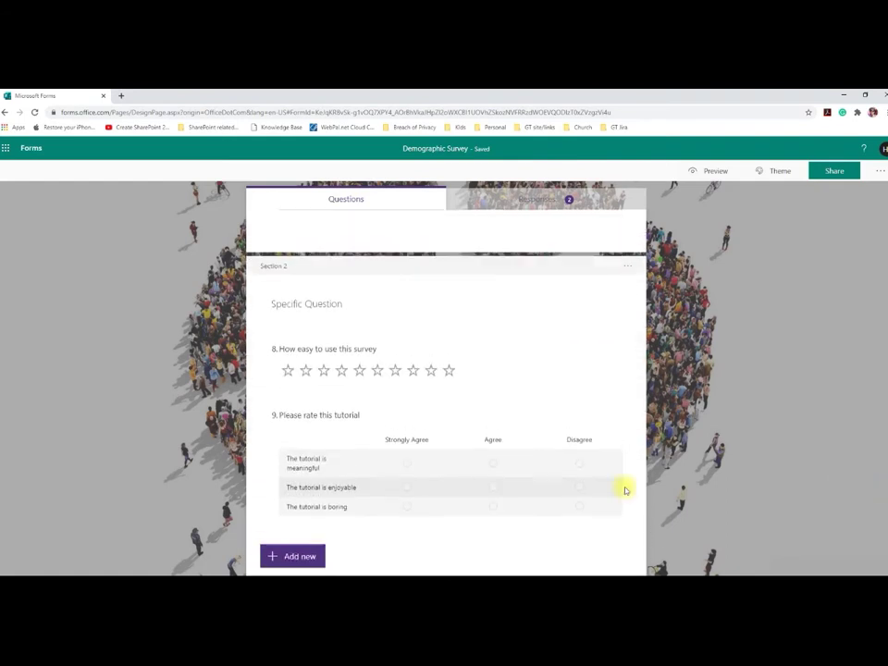
pyautogui.scroll(1, 362, 504)
pyautogui.scroll(-2, 362, 505)
pyautogui.scroll(1, 362, 505)
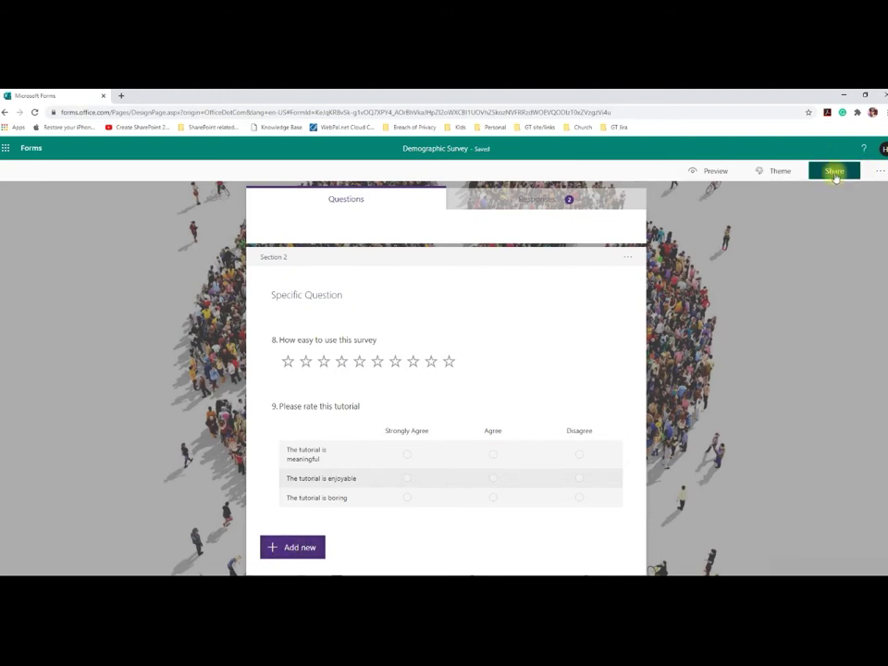
# Open the form settings and examine who can fill out the form and whether names are recorded
pyautogui.click(879, 176)
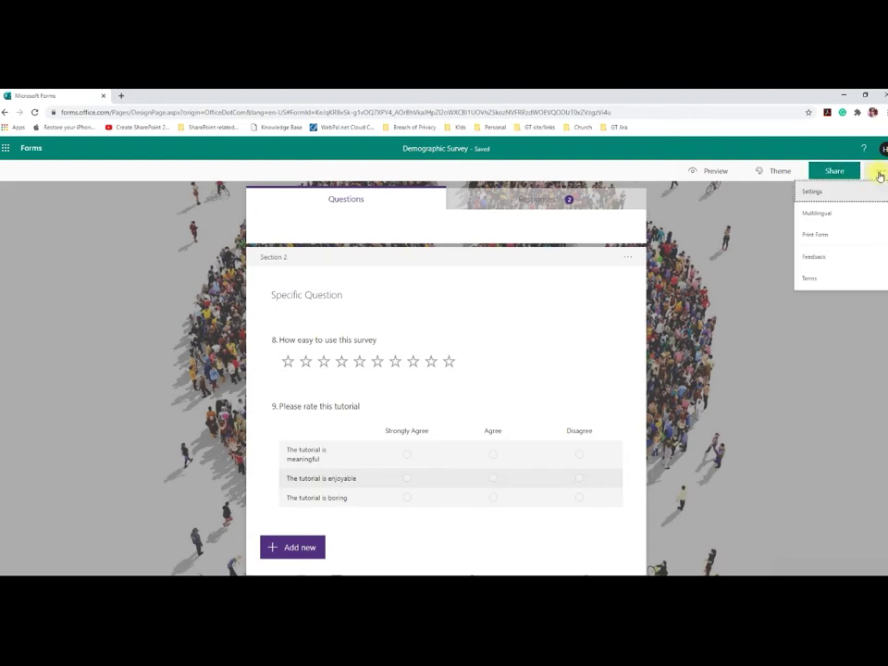
pyautogui.click(814, 192)
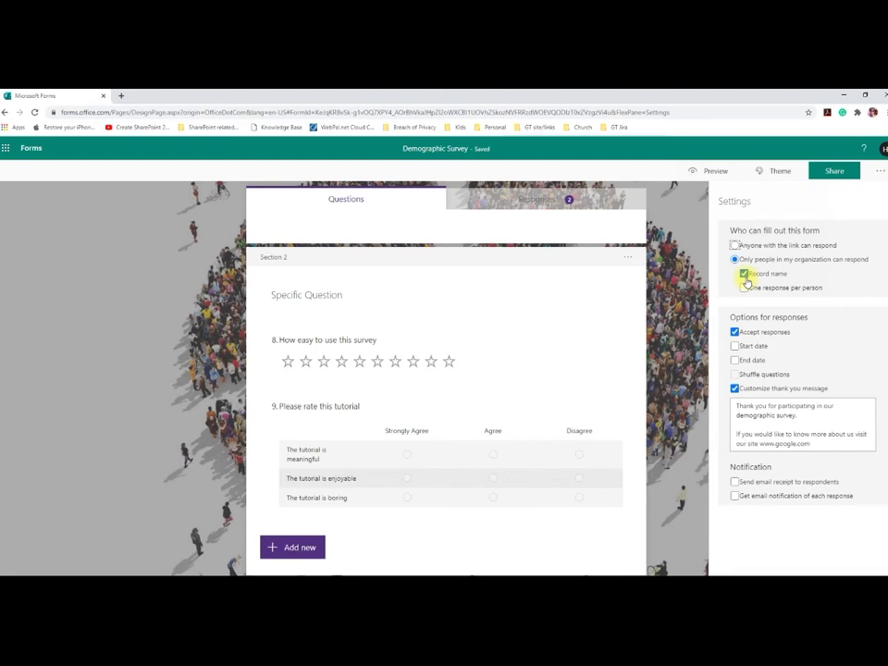
pyautogui.scroll(10, 555, 449)
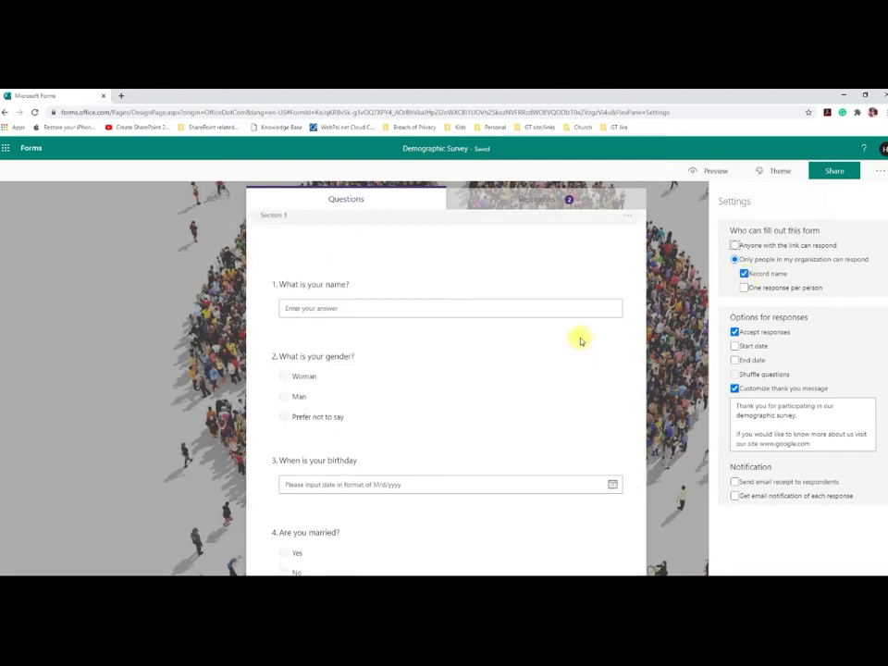
pyautogui.scroll(3, 580, 341)
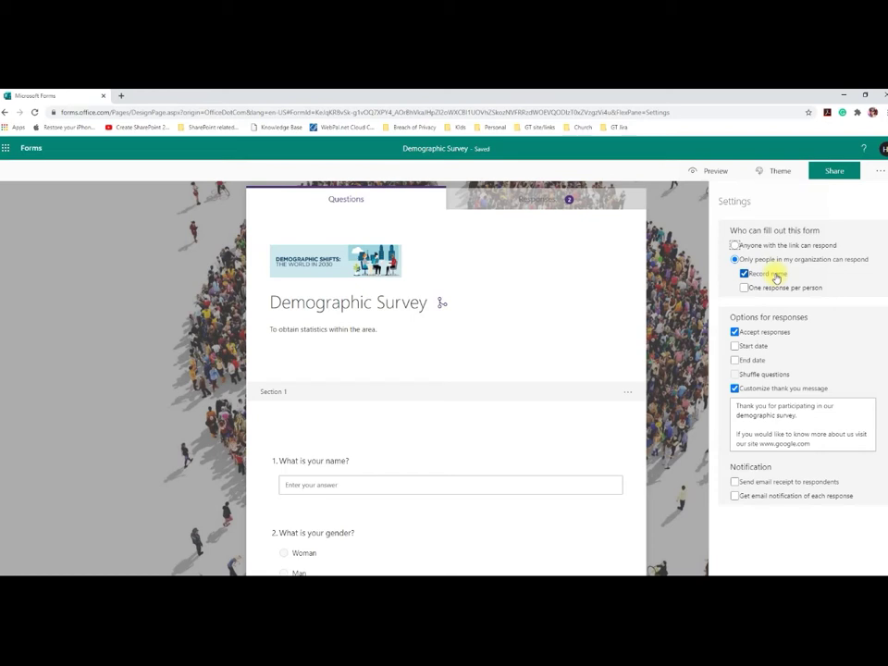
# Review the collected responses question by question and locate the option to open them in Excel
pyautogui.click(538, 200)
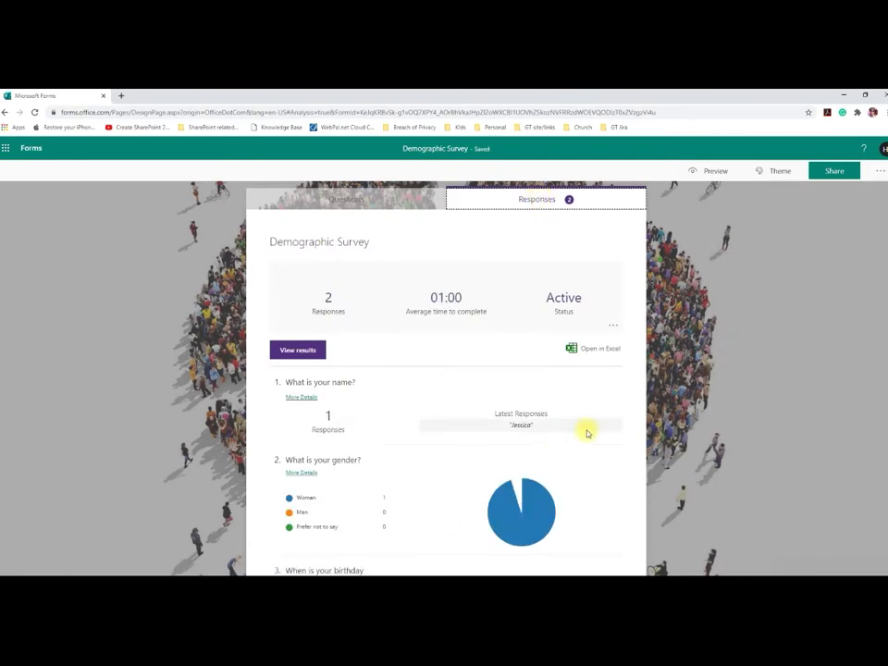
pyautogui.scroll(-3, 589, 497)
pyautogui.scroll(-5, 590, 499)
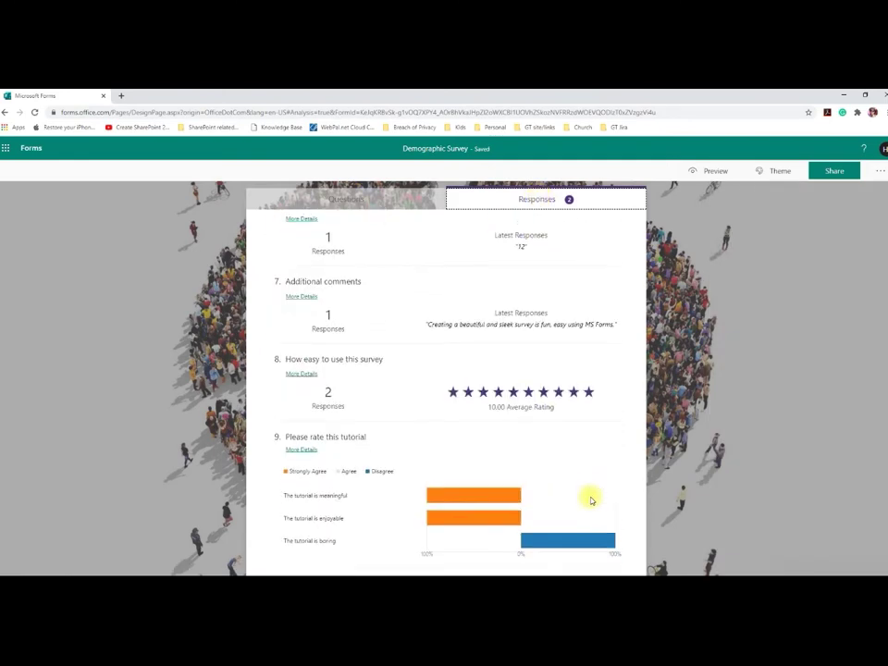
pyautogui.scroll(8, 591, 500)
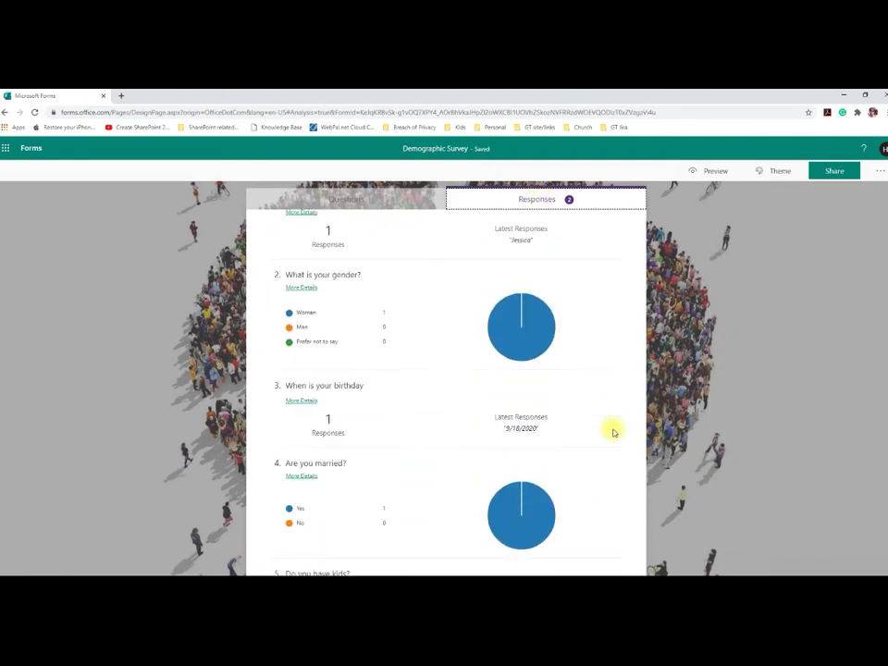
pyautogui.click(595, 349)
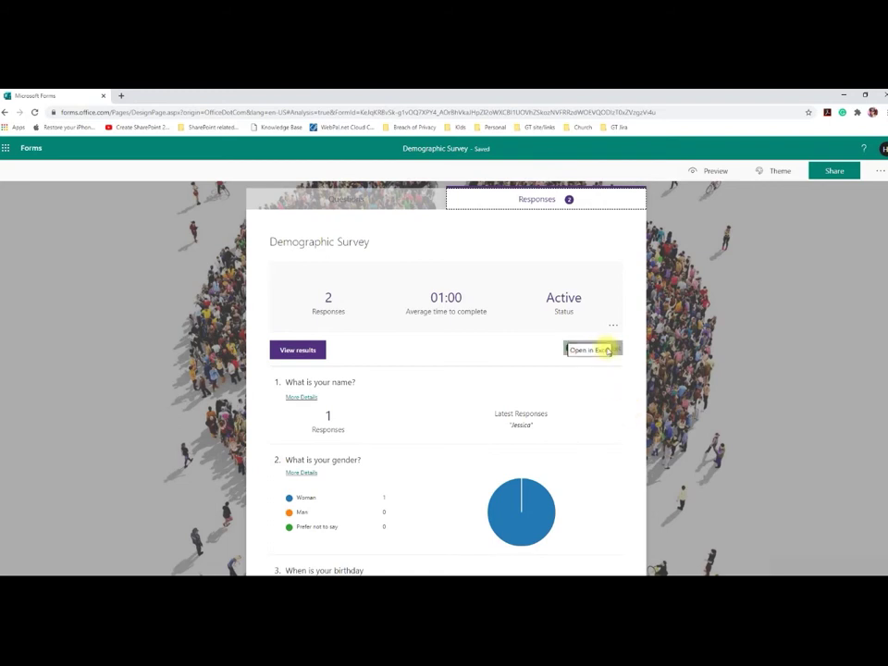
# Return to the form settings and try enabling a start date and an end date for responses, turning each off again
pyautogui.click(344, 200)
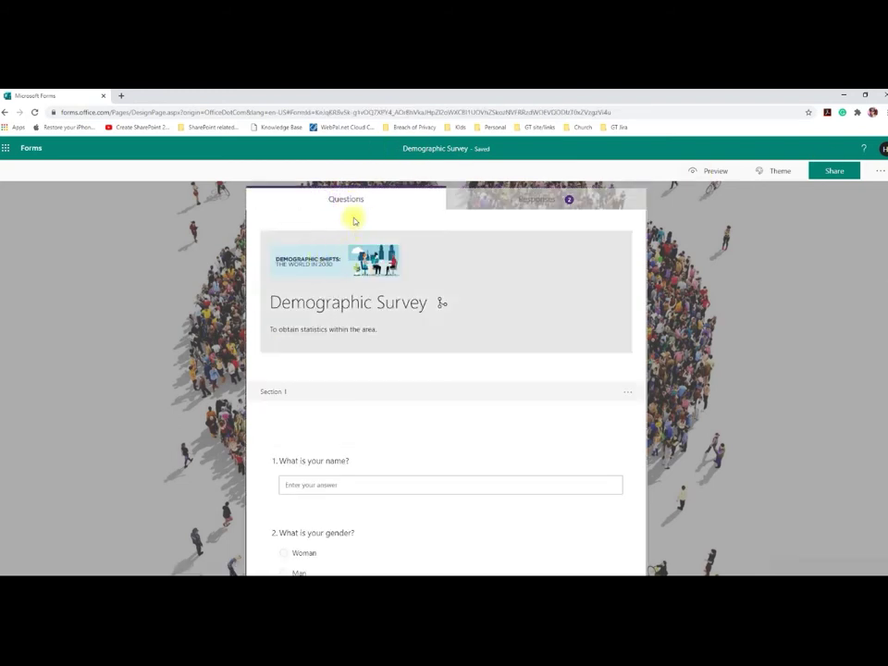
pyautogui.click(876, 172)
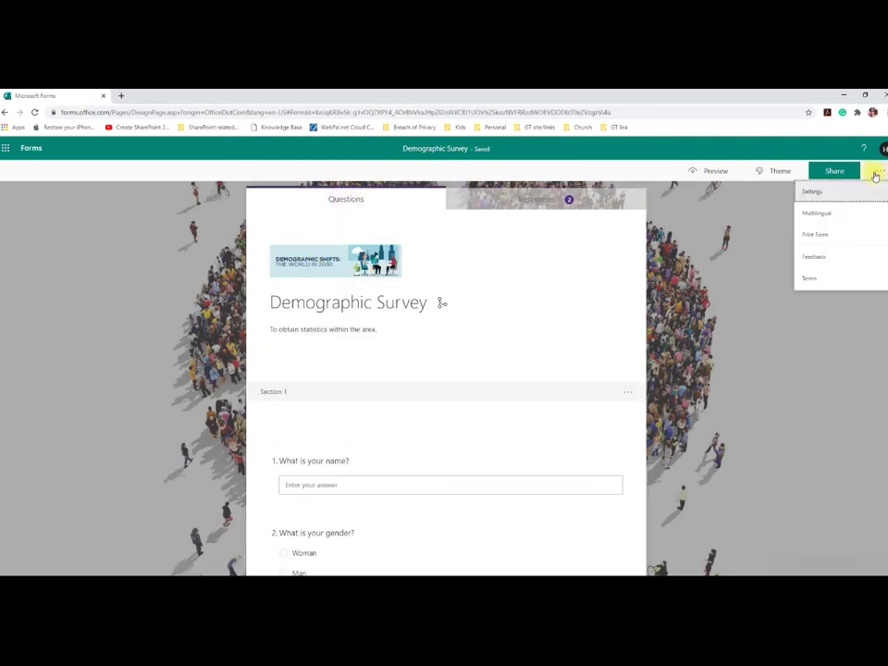
pyautogui.click(818, 191)
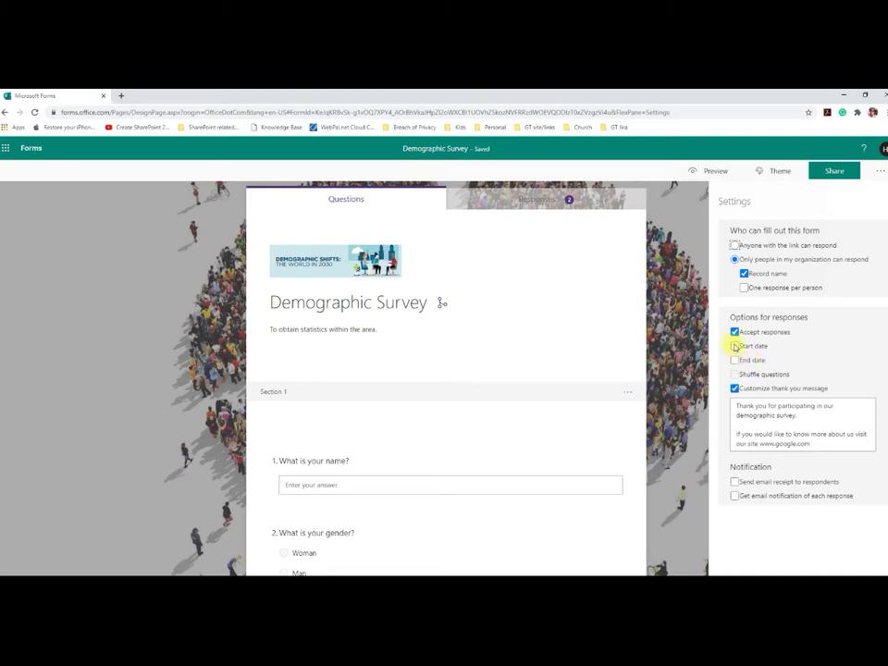
pyautogui.click(737, 346)
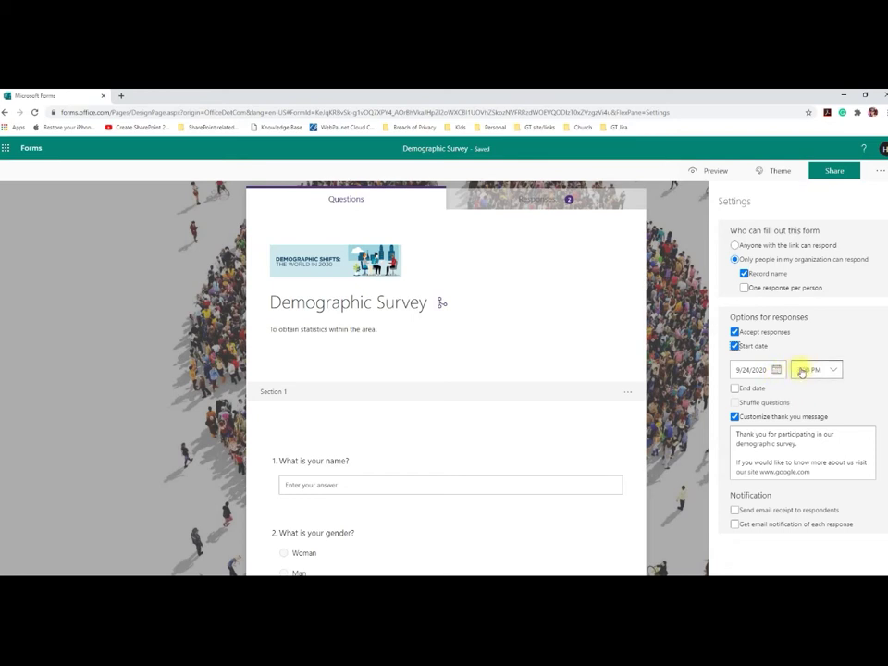
pyautogui.click(735, 346)
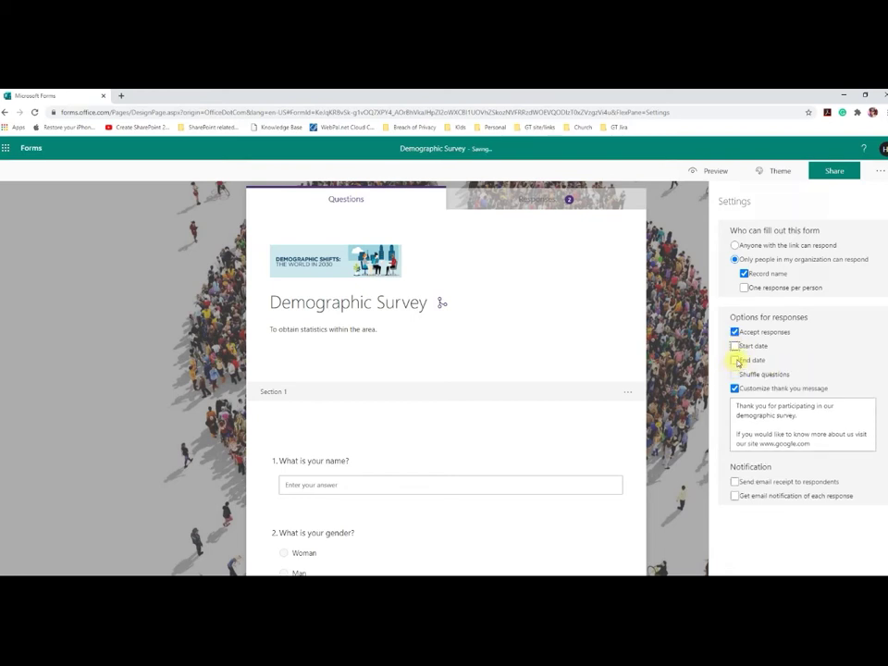
pyautogui.click(735, 359)
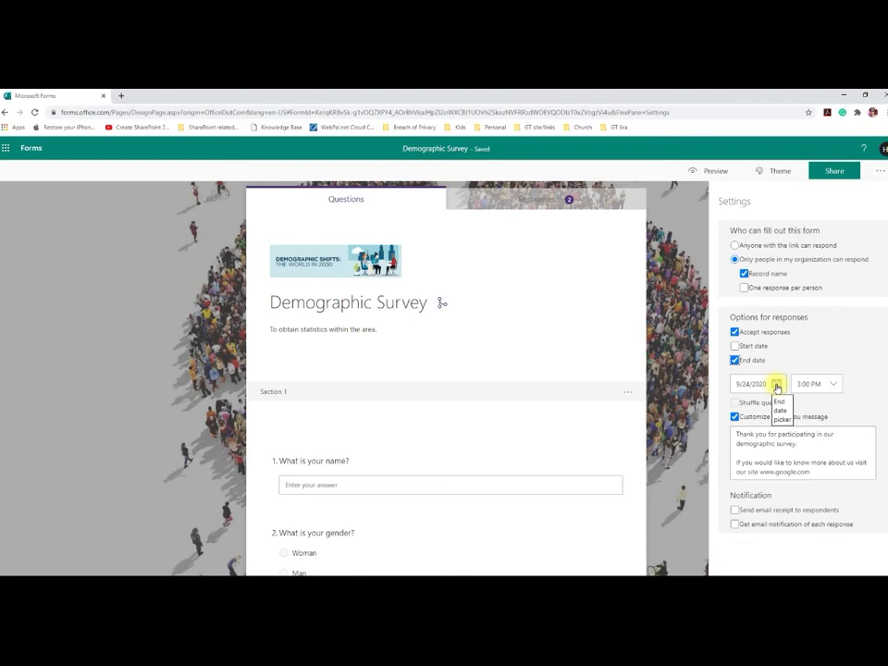
pyautogui.click(735, 360)
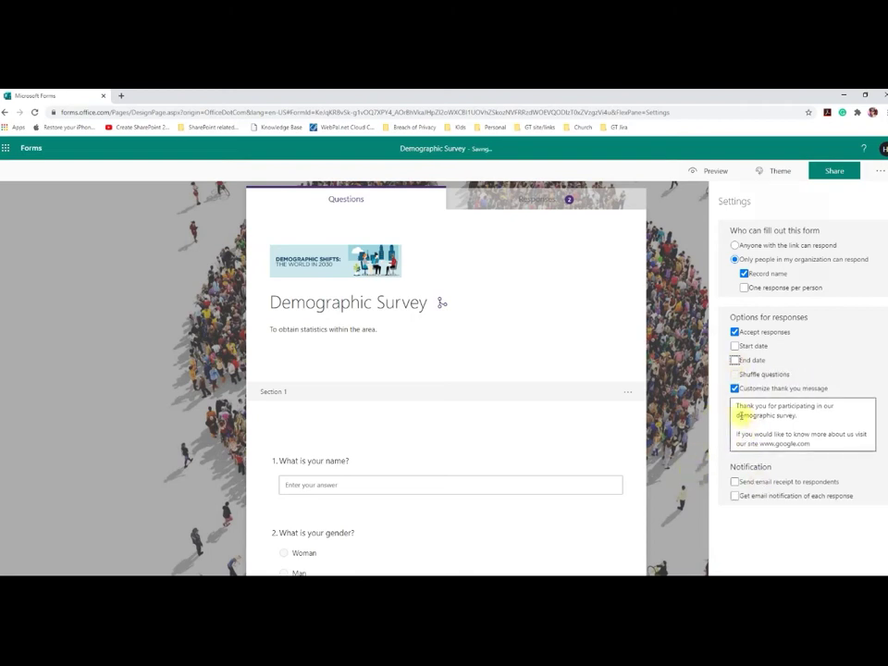
# Copy the custom thank-you message, clear its text and turn off the custom message option
pyautogui.moveTo(737, 404); pyautogui.dragTo(832, 446)
pyautogui.hotkey('ctrl', 'c')
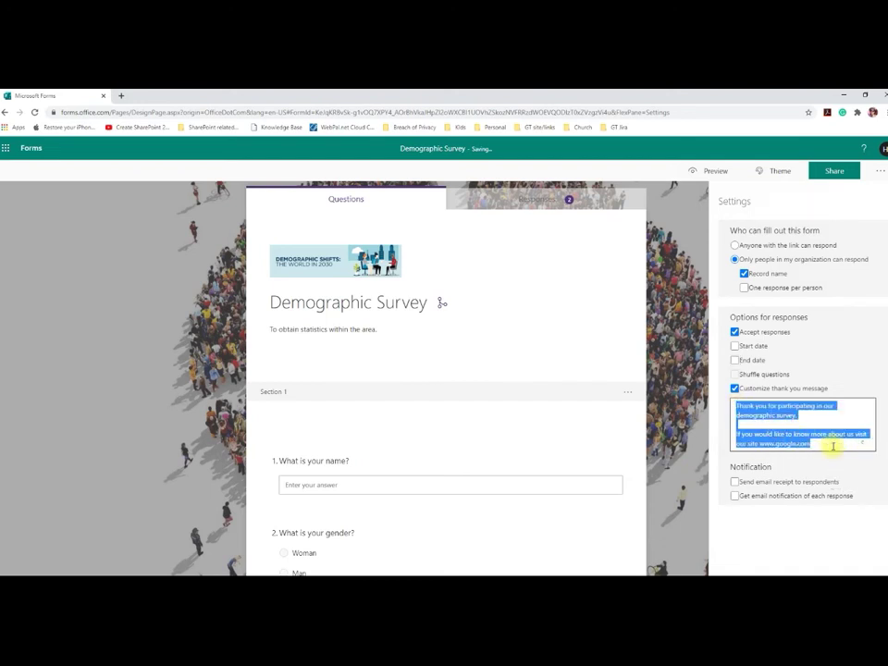
pyautogui.press('BackSpace')
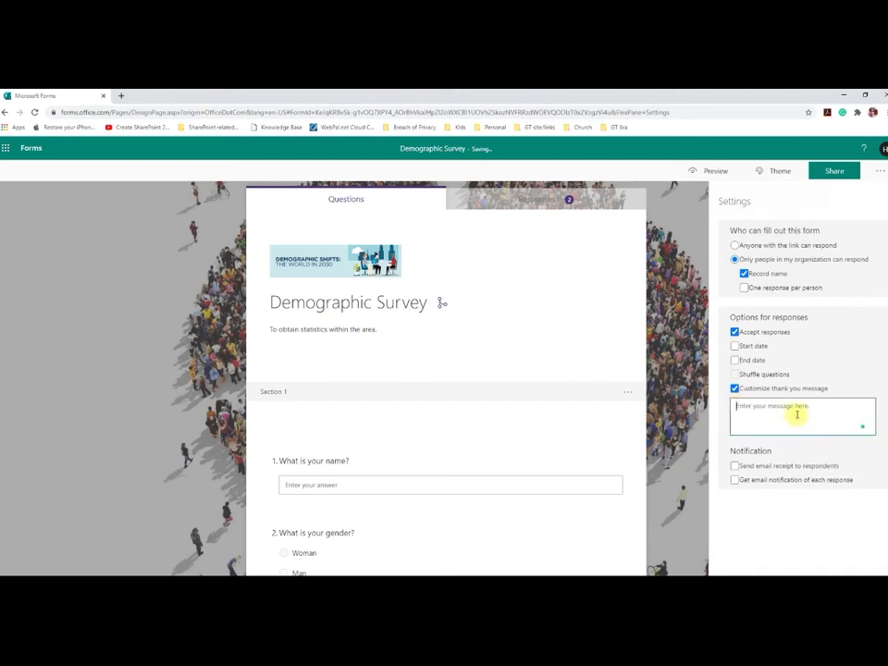
pyautogui.click(734, 388)
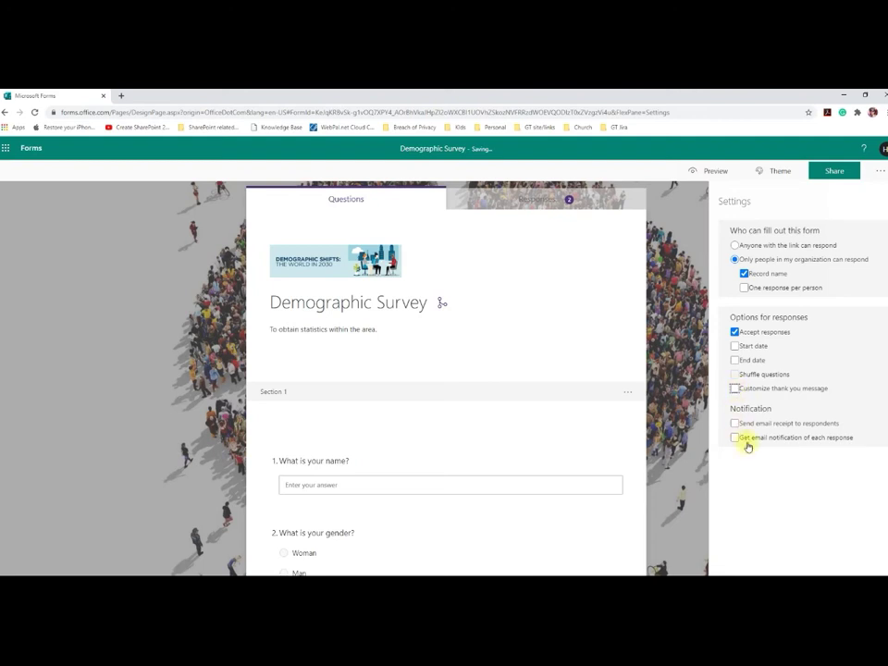
# Turn the custom thank-you message back on and replace the default text with the copied message
pyautogui.click(734, 389)
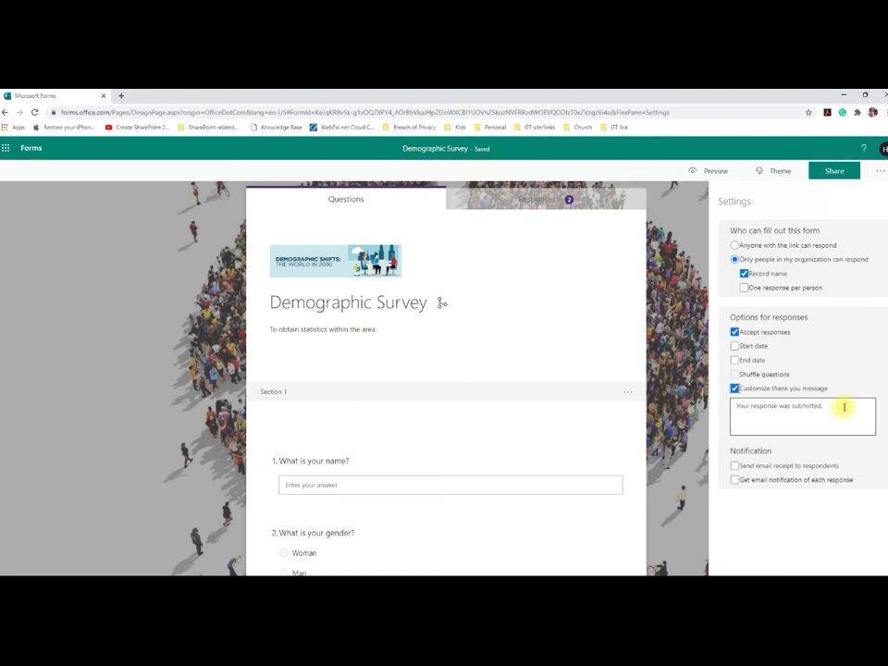
pyautogui.tripleClick(735, 407)
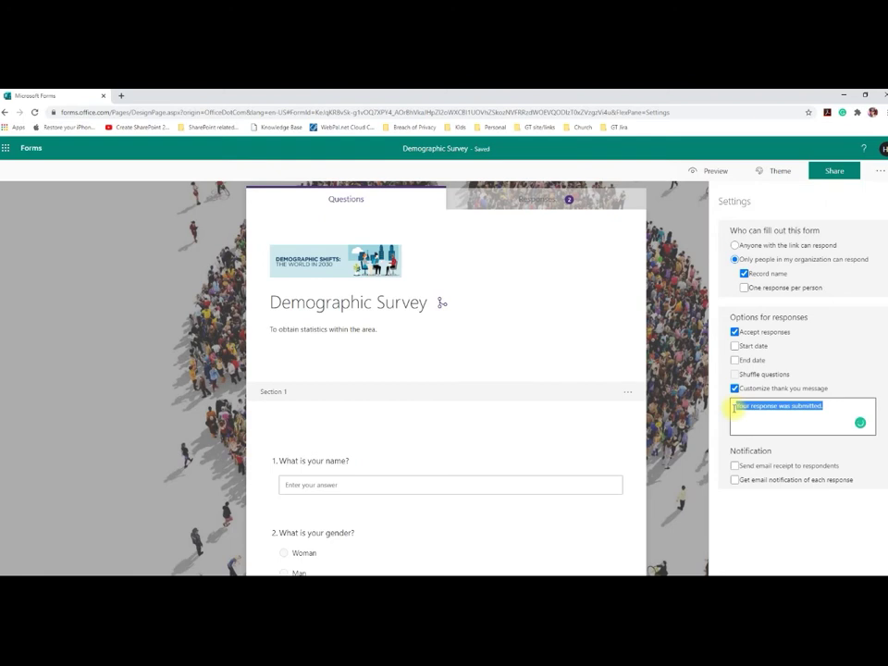
pyautogui.hotkey('ctrl', 'v')
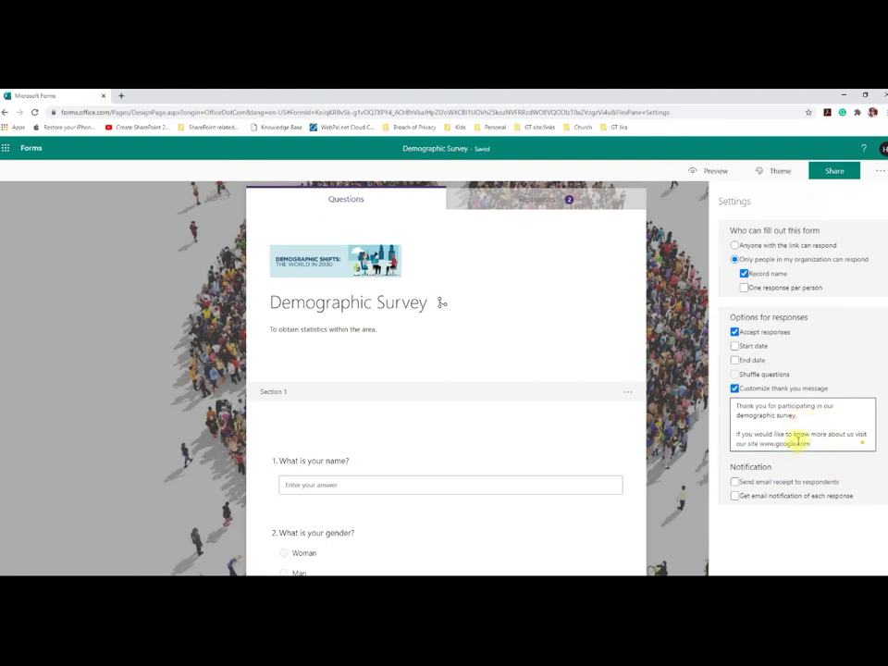
pyautogui.click(745, 526)
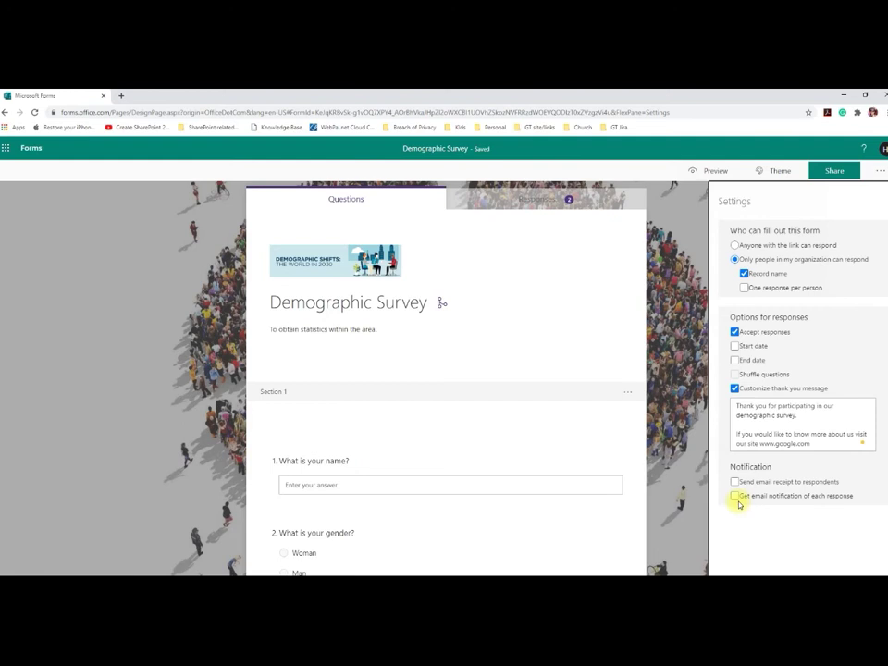
# Examine the form's sharing options, keeping responses limited to people in the organization, and view the collaboration permission choices
pyautogui.click(835, 172)
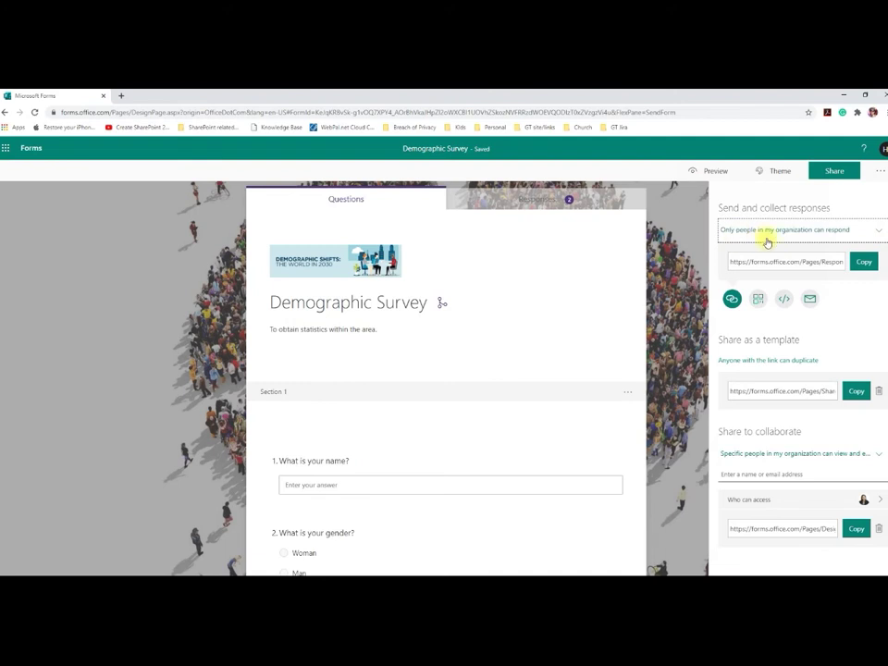
pyautogui.click(878, 232)
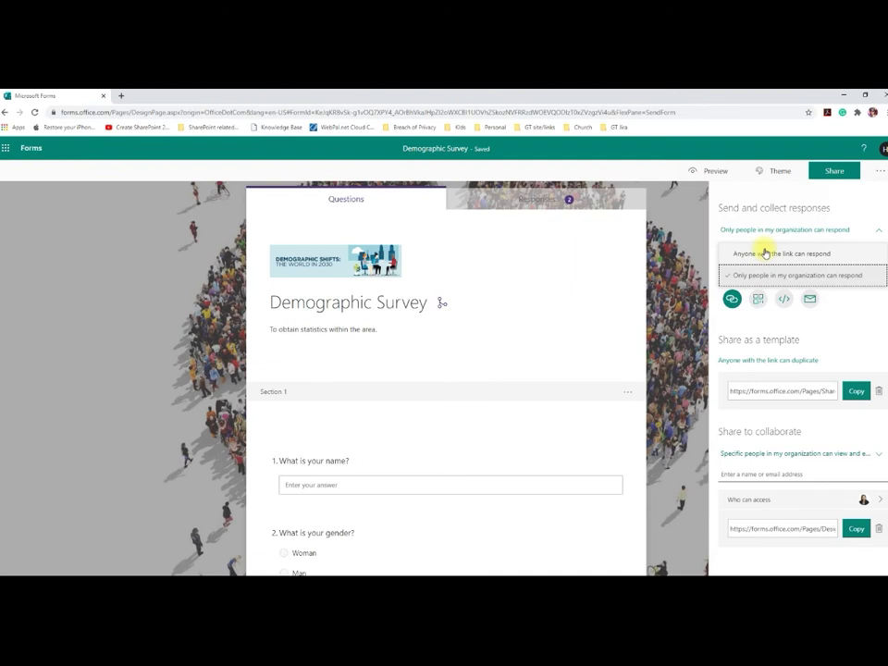
pyautogui.click(797, 275)
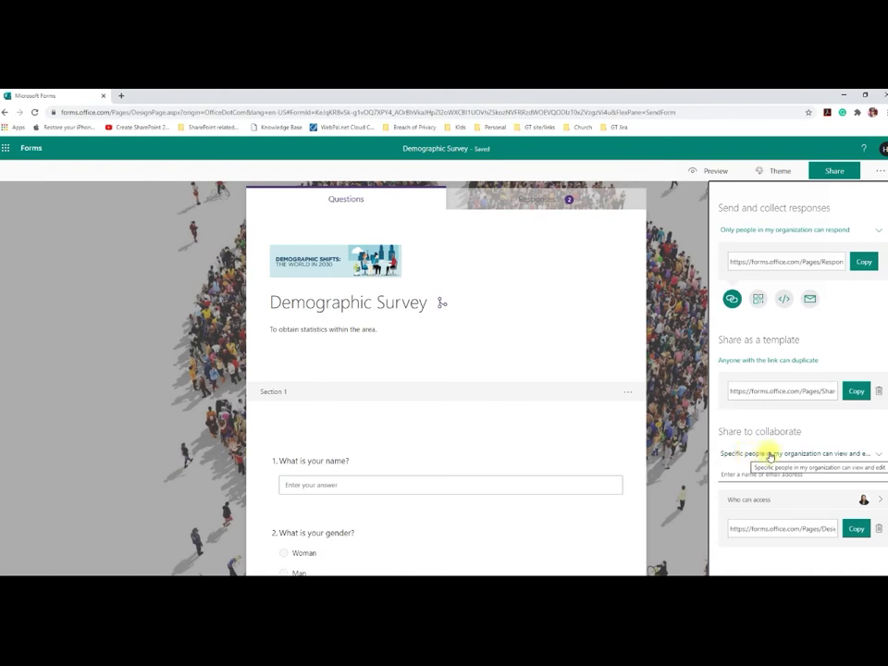
pyautogui.click(847, 455)
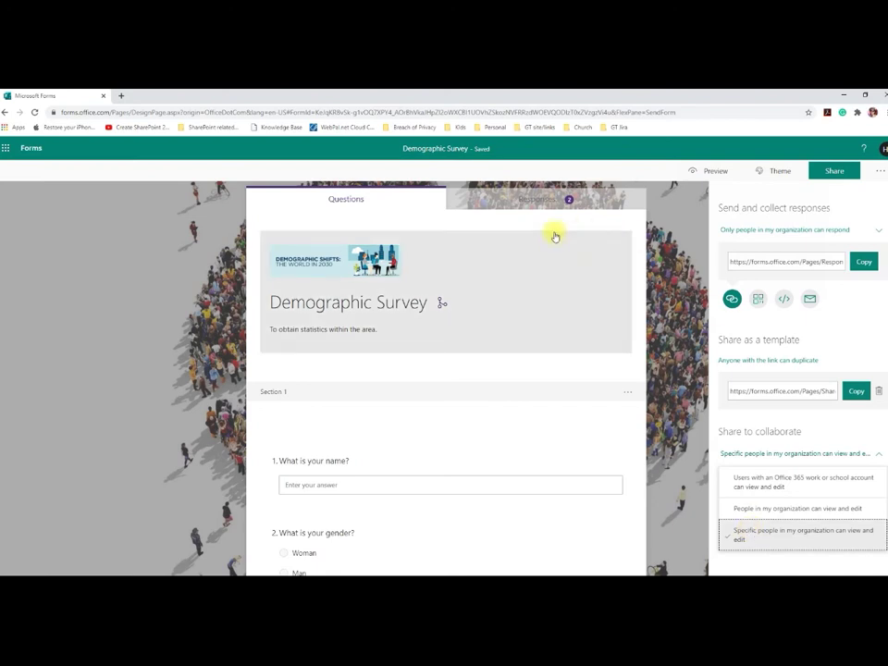
# Review the summary of responses collected for the Demographic Survey
pyautogui.click(541, 200)
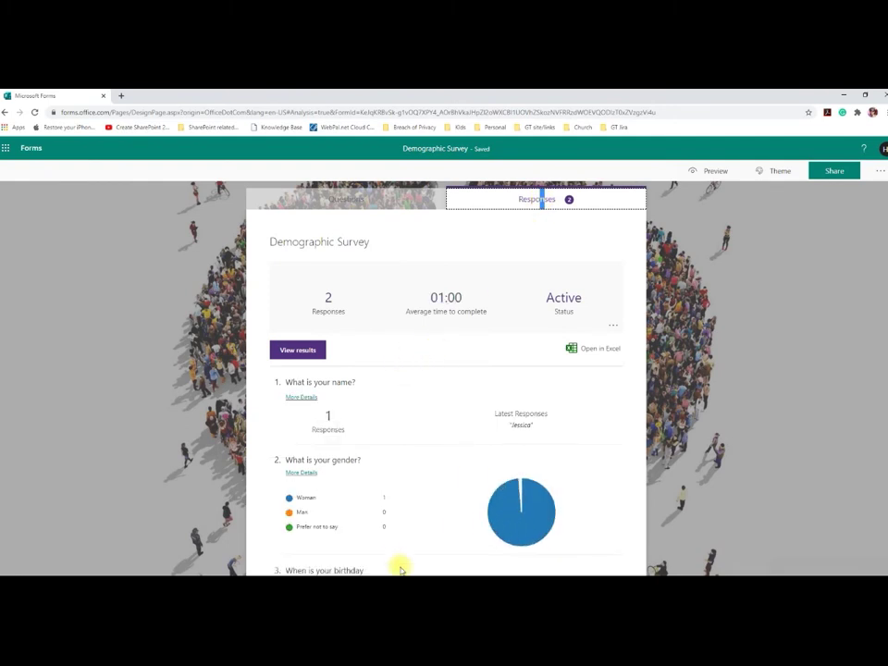
pyautogui.scroll(-1, 364, 541)
pyautogui.scroll(1, 366, 544)
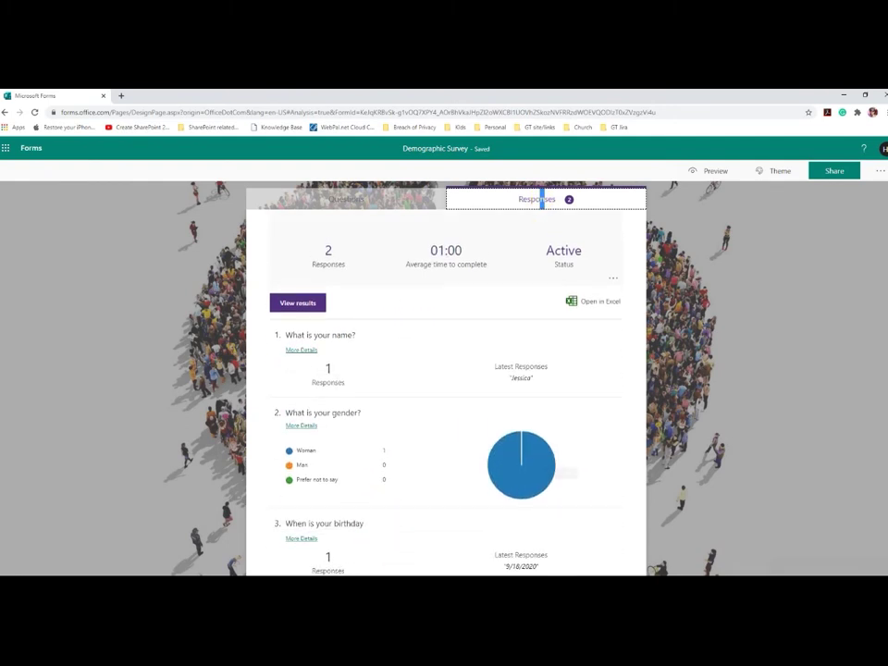
# In the form's sharing options, keep collaboration limited to specific people in the organization and view who can access the form
pyautogui.click(832, 172)
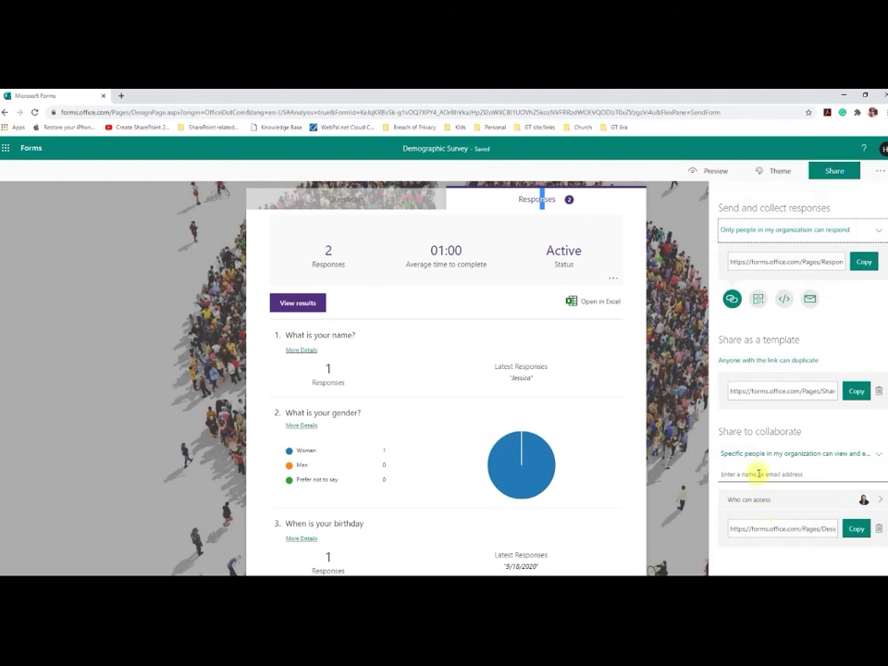
pyautogui.click(758, 474)
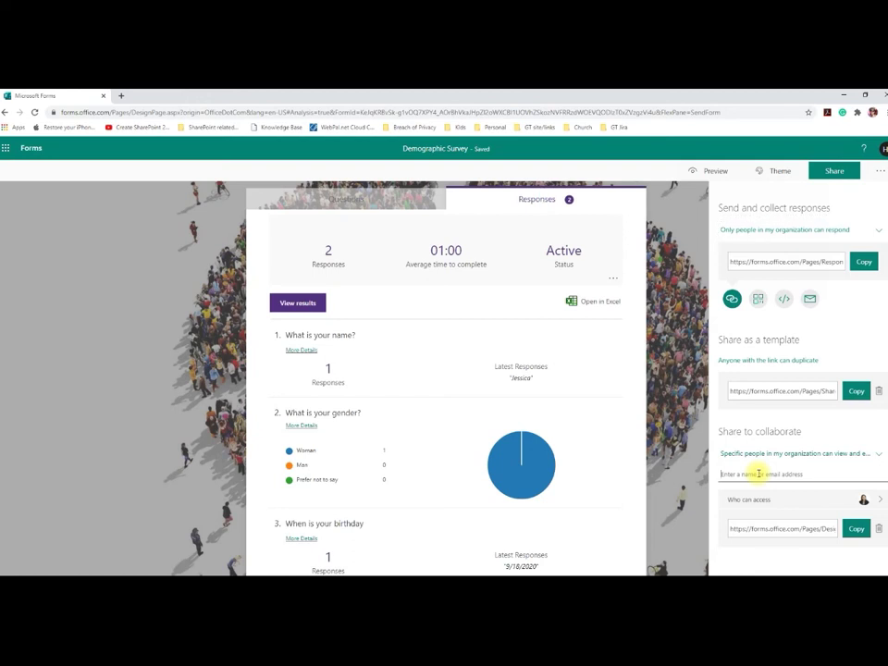
pyautogui.click(871, 455)
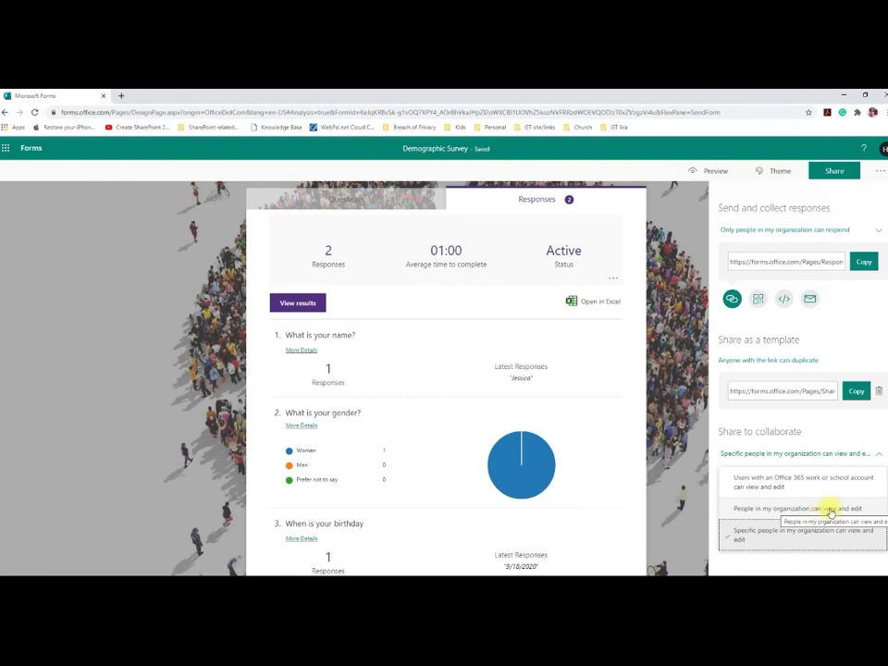
pyautogui.click(765, 534)
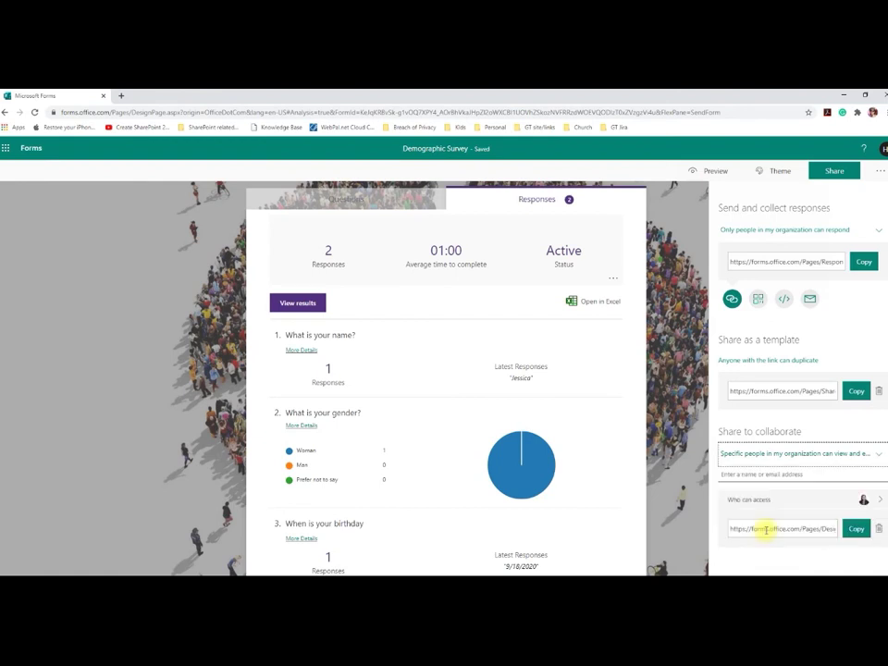
pyautogui.click(771, 470)
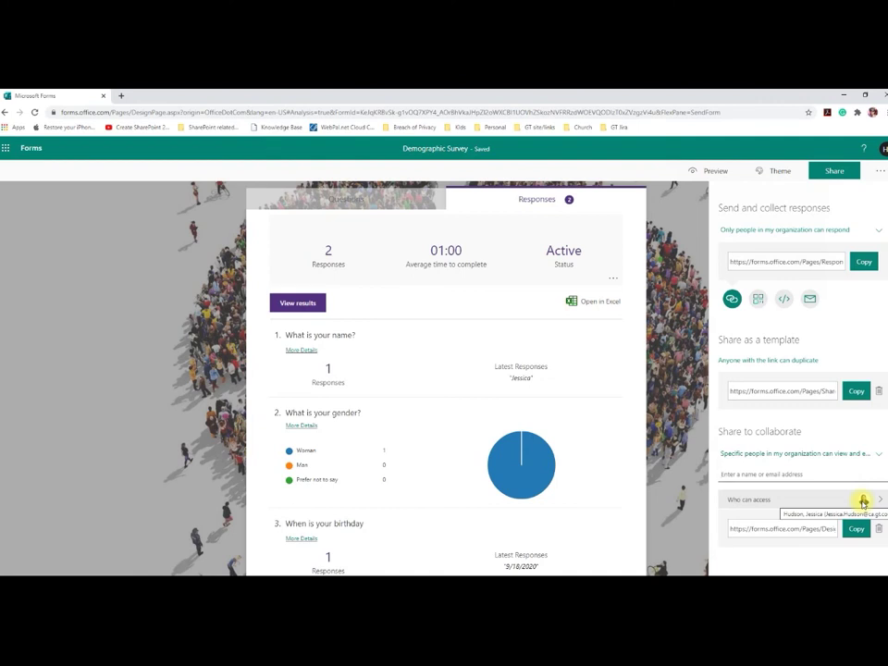
pyautogui.click(733, 474)
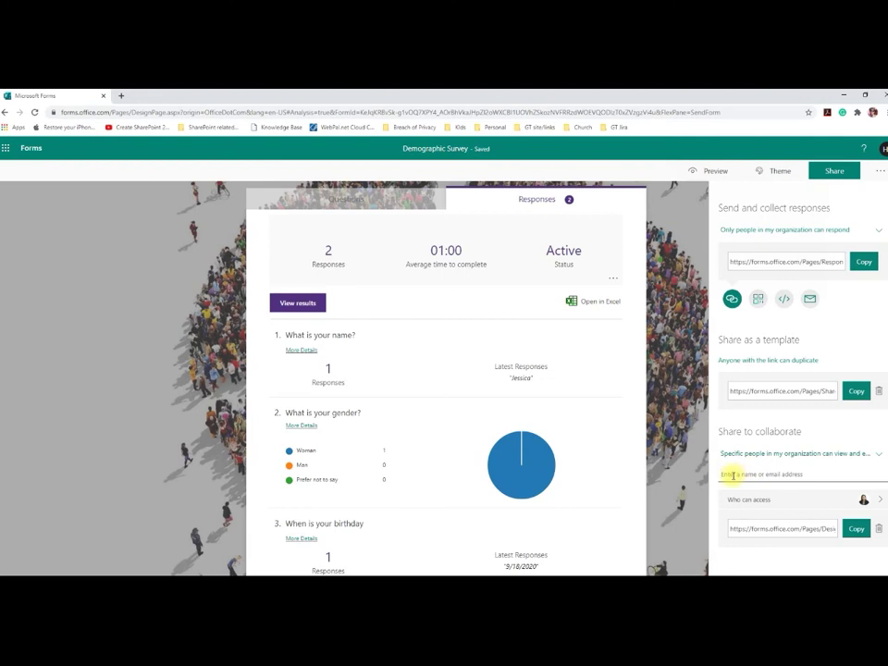
pyautogui.click(878, 504)
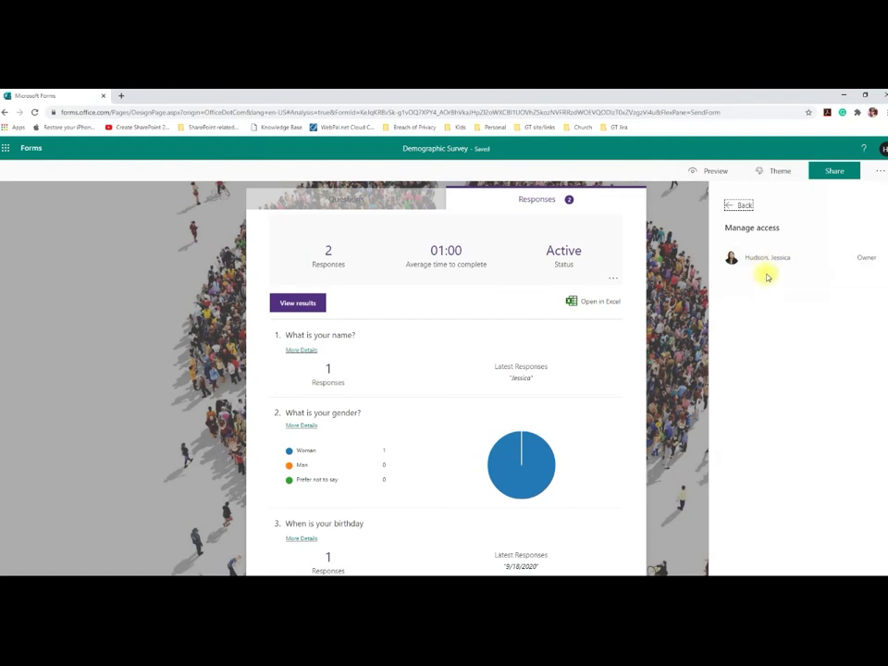
pyautogui.click(735, 206)
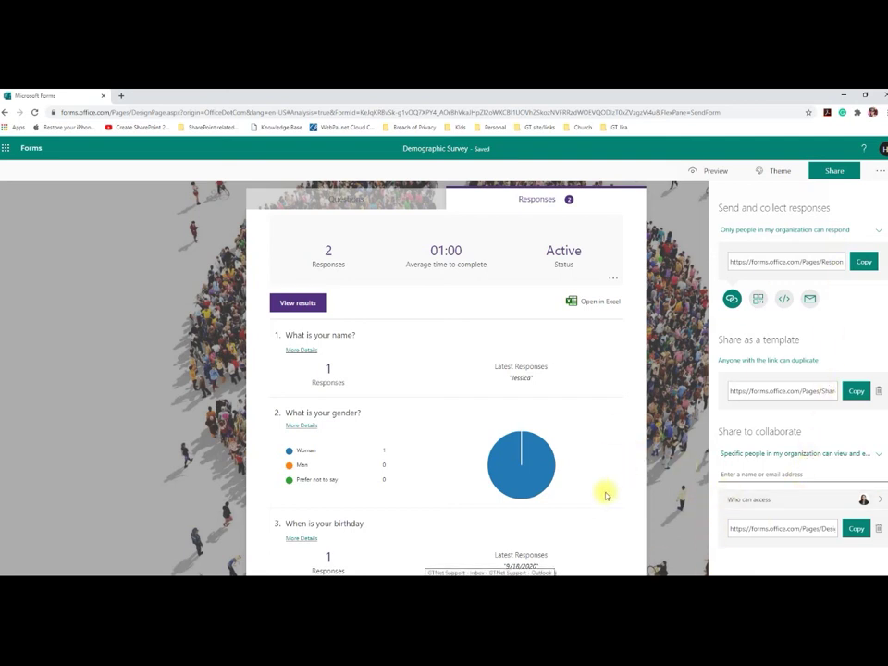
# Look over the form's questions, and preview the survey through to its Specific Question section without answering the first page
pyautogui.click(357, 203)
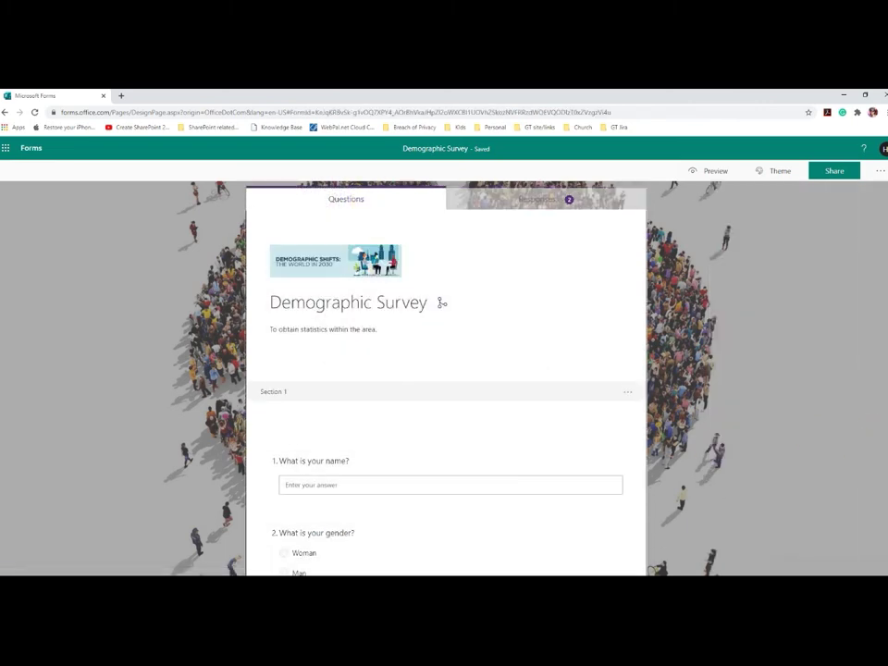
pyautogui.scroll(-10, 483, 539)
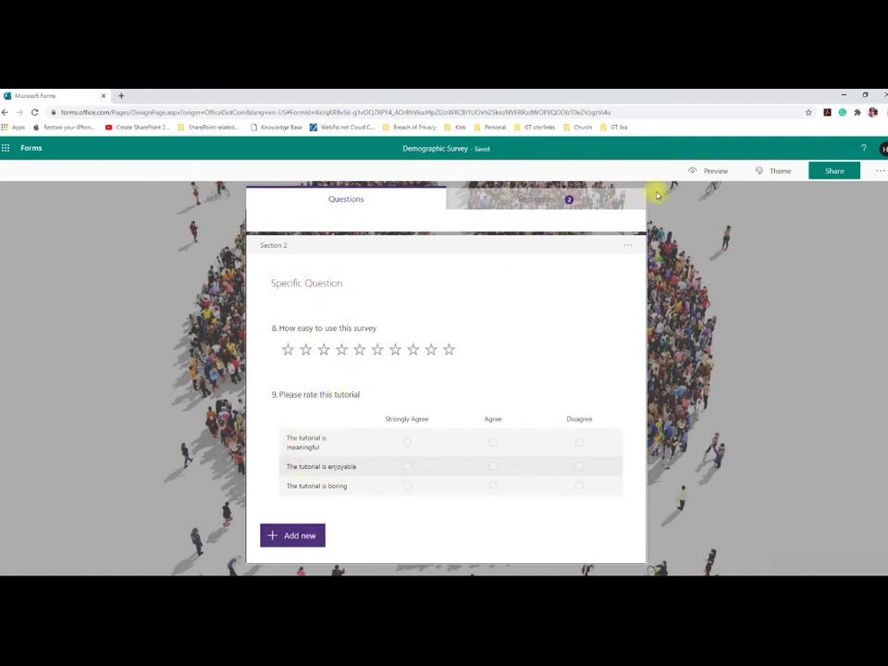
pyautogui.click(711, 170)
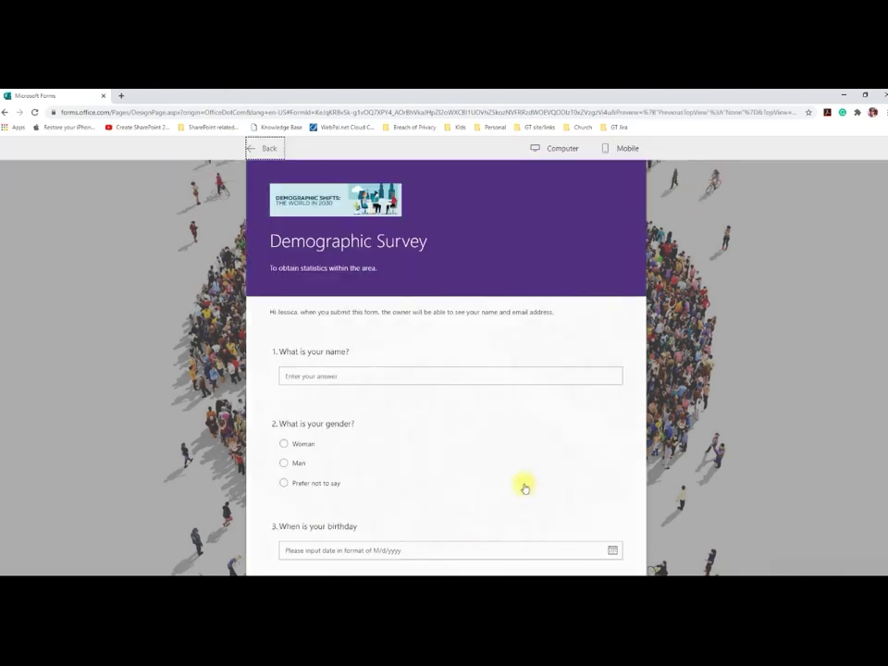
pyautogui.scroll(-5, 545, 447)
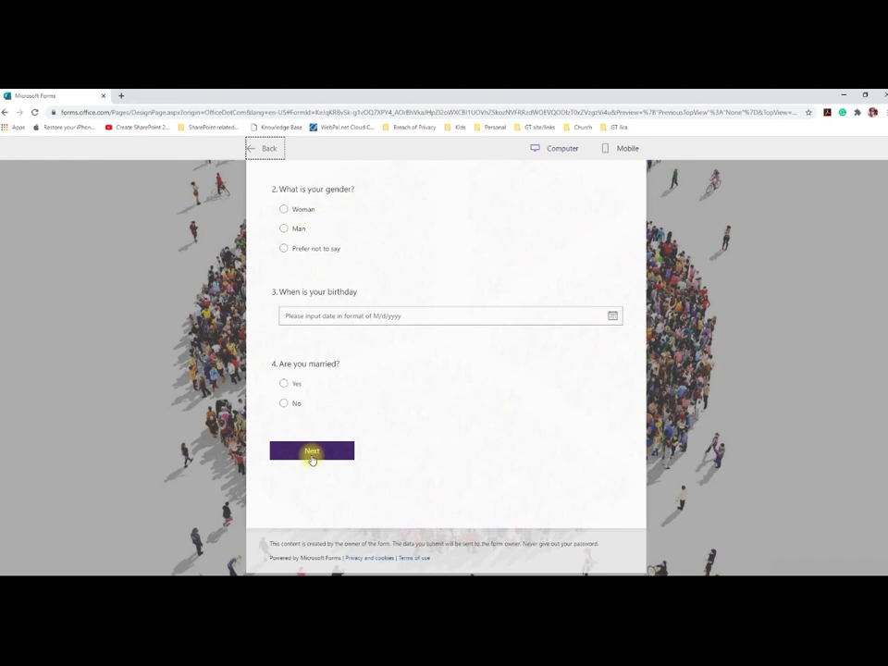
pyautogui.click(311, 452)
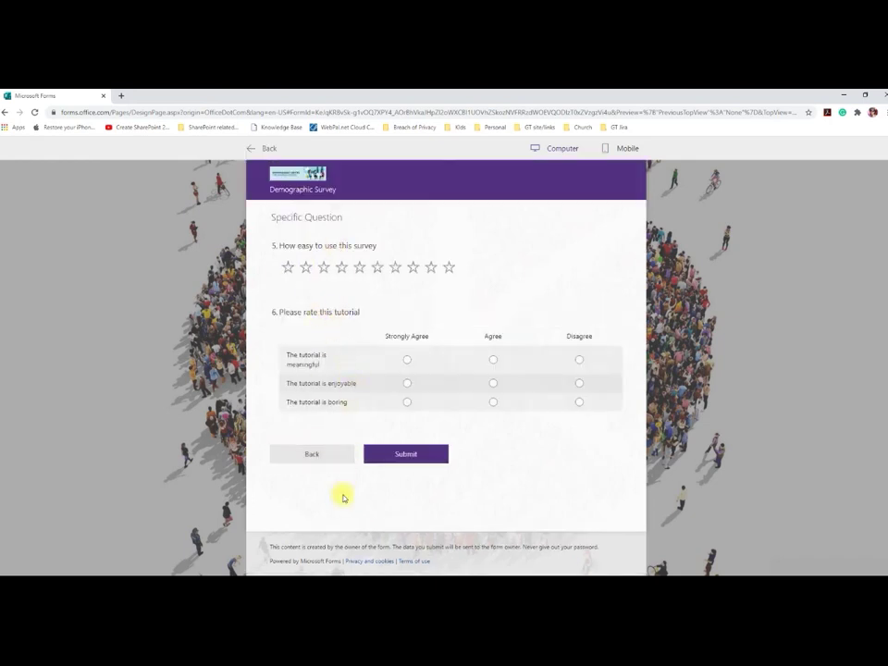
# Answer Strongly Agree to all three tutorial statements, rate the survey's ease of use ten stars, and submit the response
pyautogui.click(407, 358)
pyautogui.click(407, 382)
pyautogui.click(406, 401)
pyautogui.click(449, 267)
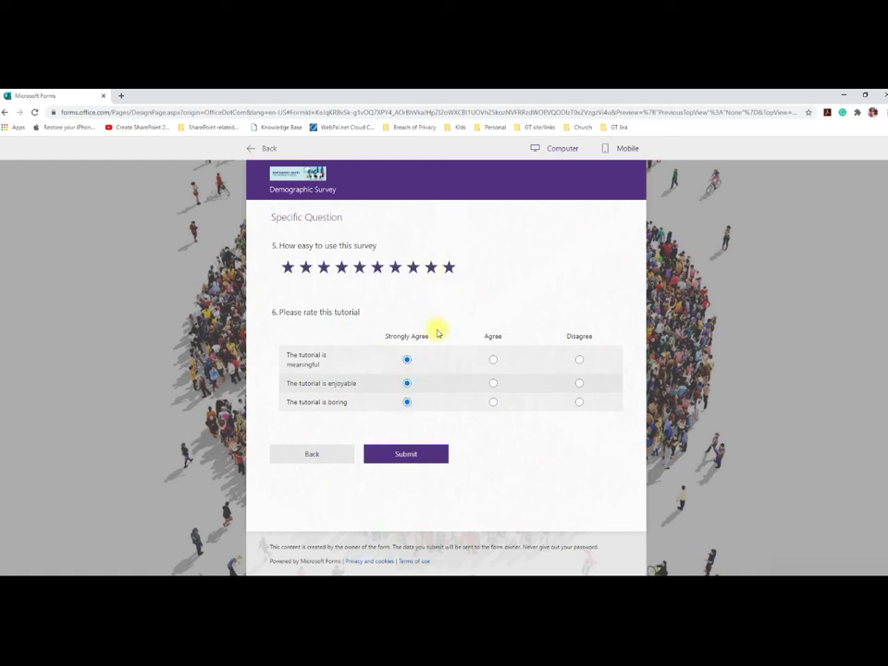
pyautogui.click(403, 456)
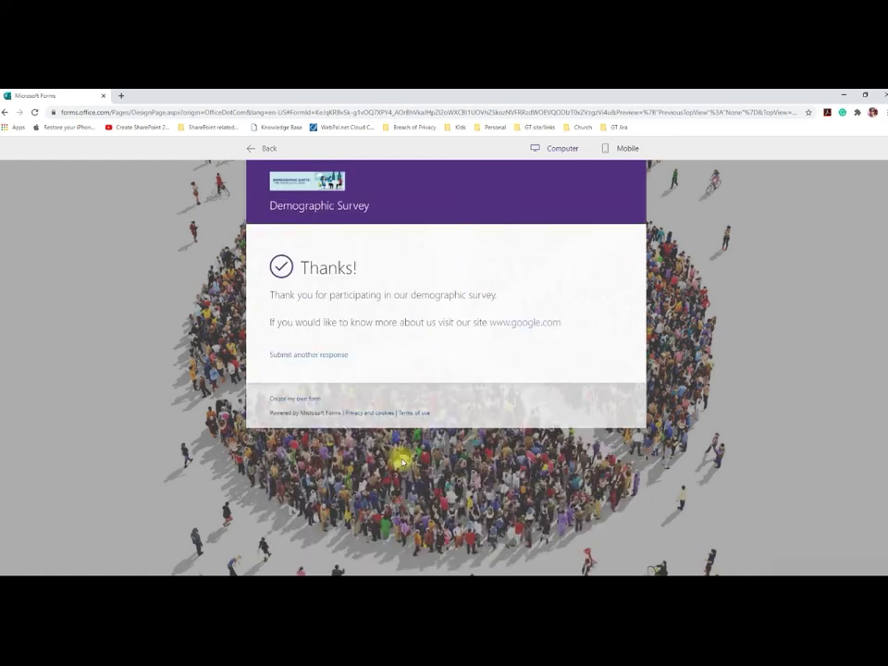